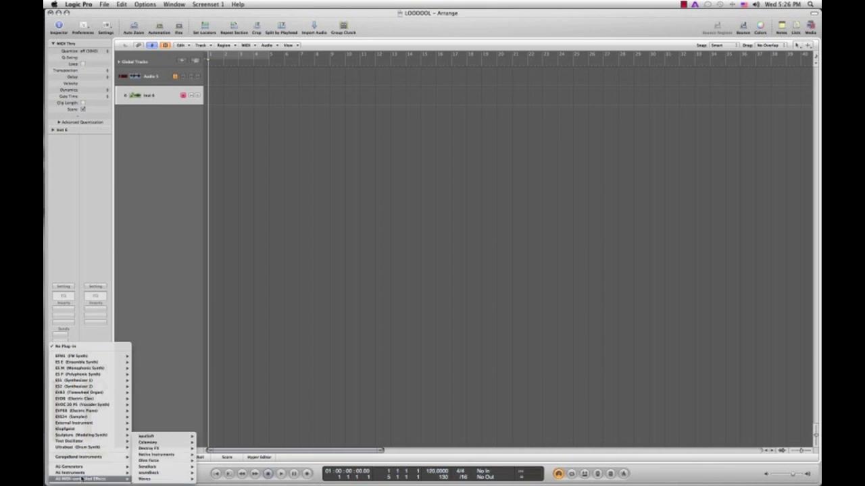
Load the Native Instruments Massive synth on the Inst 6 track and move its window over the arrange area
{"action": "mouse_move", "coordinate": [155, 443]}
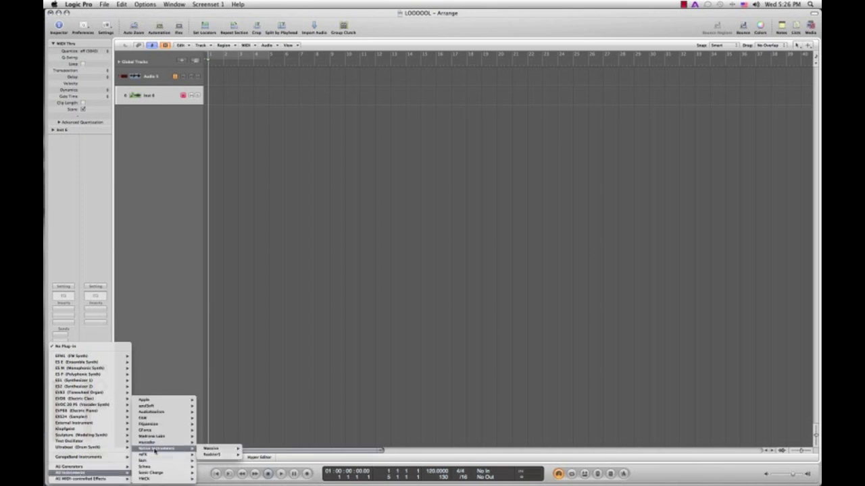
{"action": "mouse_move", "coordinate": [208, 449]}
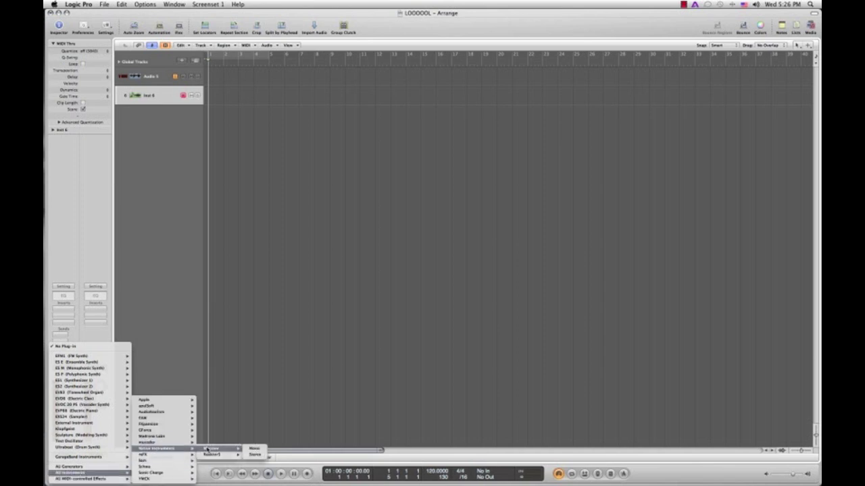
{"action": "left_click", "coordinate": [254, 451]}
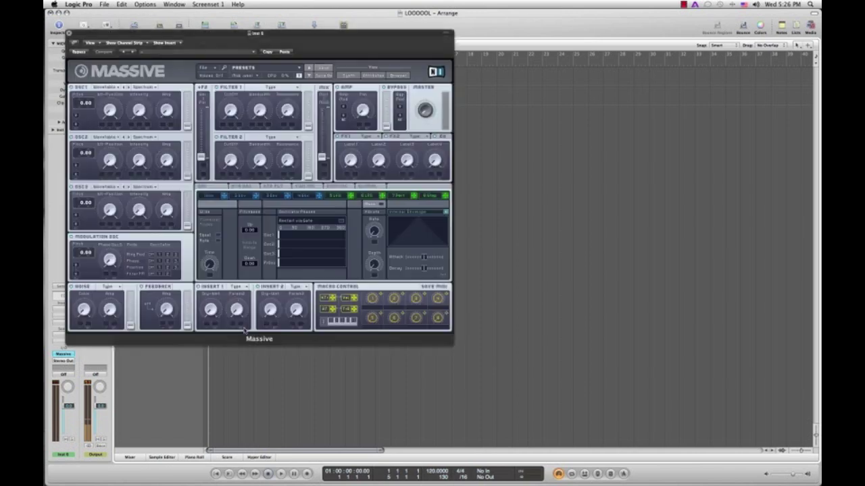
{"action": "left_click_drag", "start_coordinate": [210, 38], "coordinate": [452, 2]}
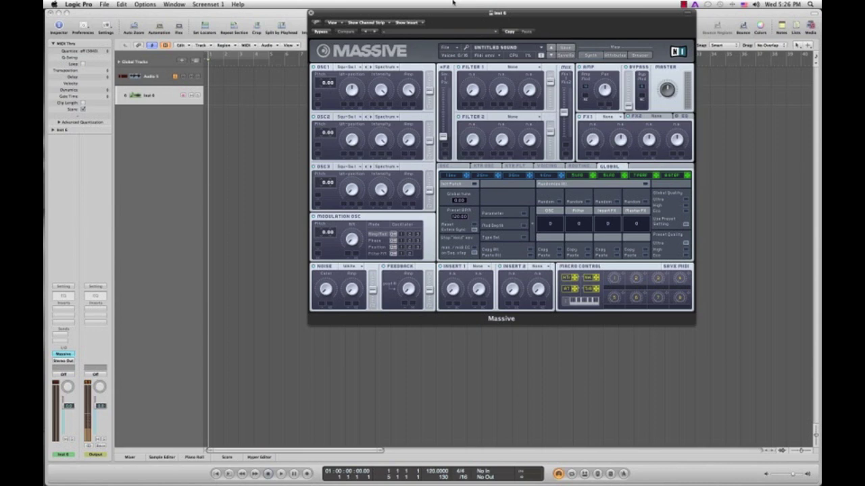
Show the on-screen musical typing keyboard and play F2 to audition the default patch
{"action": "key", "text": "super+k"}
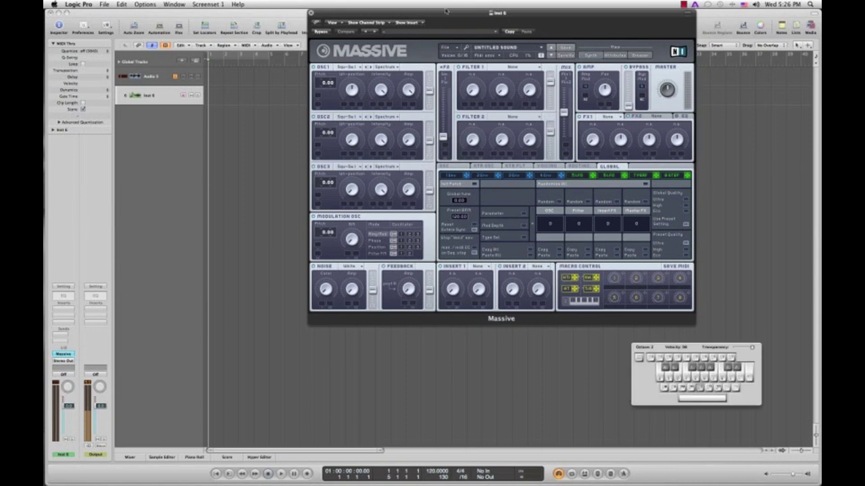
{"action": "key", "text": "f"}
{"action": "key", "text": "f"}
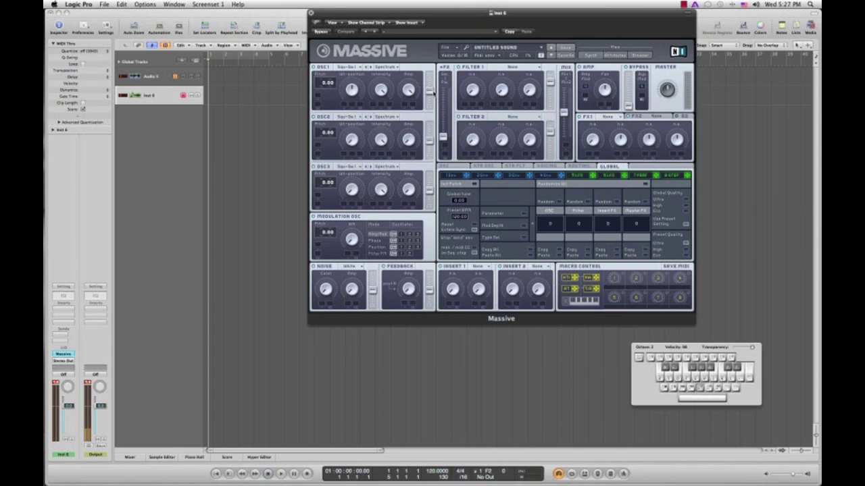
Route oscillator 1 fully to filter 1, set its pitch to -24.00 and audition the note
{"action": "left_click_drag", "start_coordinate": [433, 93], "coordinate": [431, 65]}
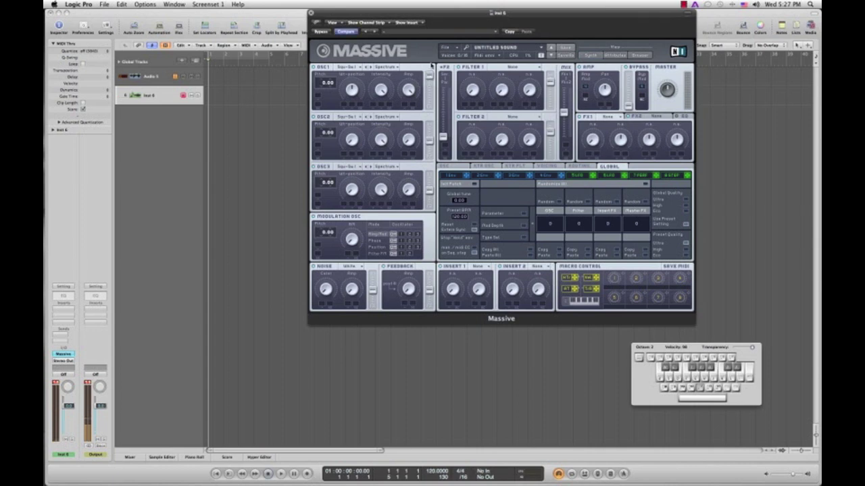
{"action": "left_click_drag", "start_coordinate": [323, 85], "coordinate": [320, 103]}
{"action": "key", "text": "f"}
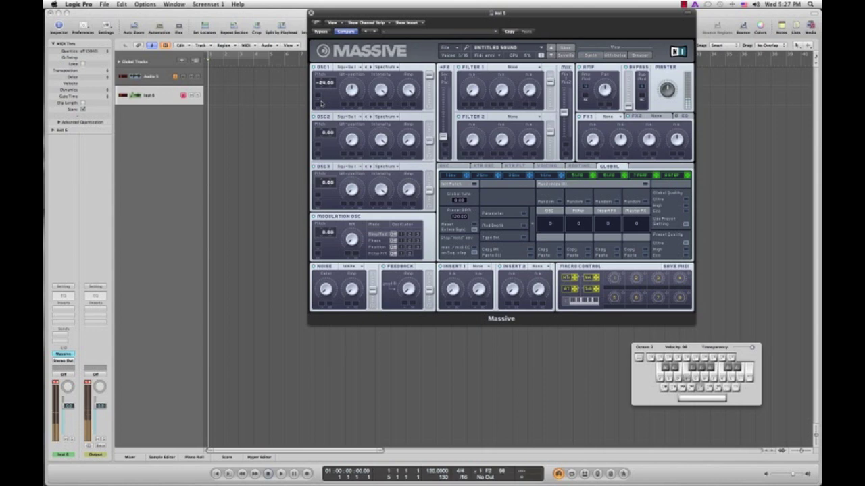
Set oscillator 1's wavetable mode to Bend -/+ and audition the sound
{"action": "left_click", "coordinate": [388, 67]}
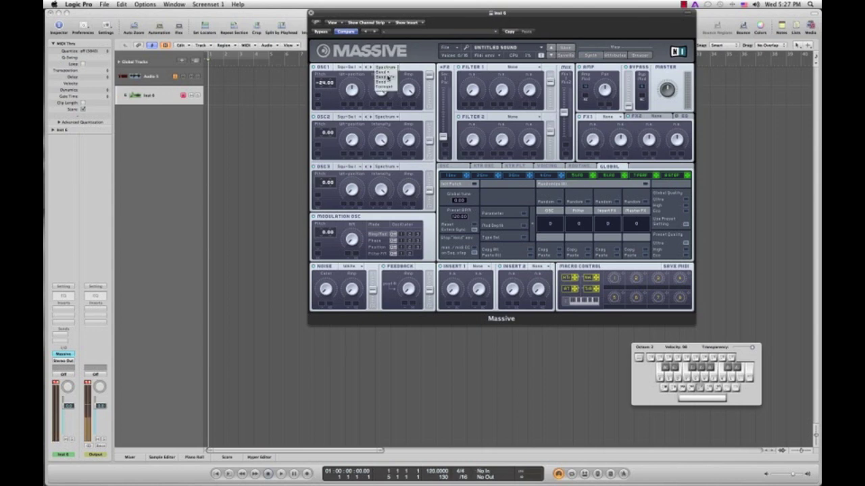
{"action": "left_click", "coordinate": [387, 77]}
{"action": "key", "text": "f"}
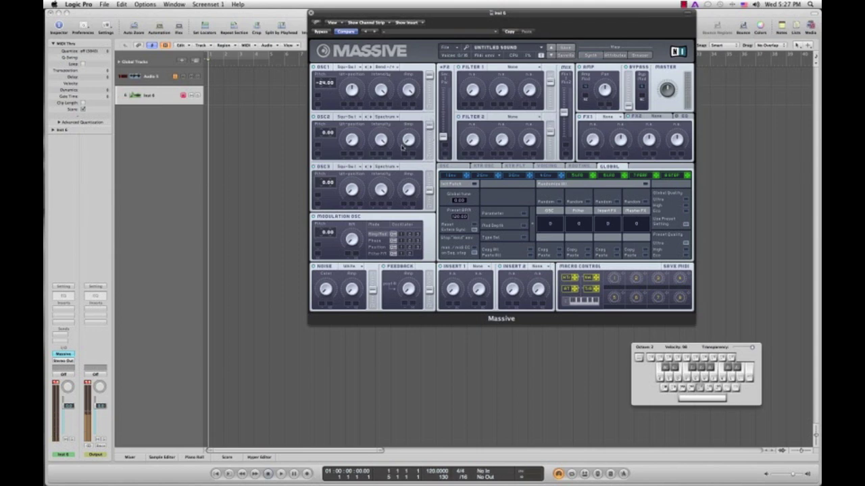
{"action": "key", "text": "f"}
Set oscillator 2 to the HardSync wavetable with a pitch of -24.00, auditioning the sound
{"action": "left_click", "coordinate": [348, 118]}
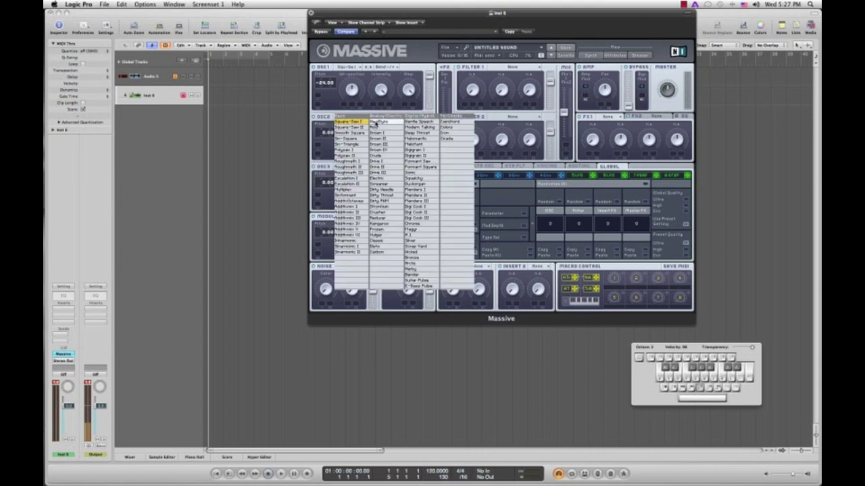
{"action": "left_click", "coordinate": [375, 125]}
{"action": "key", "text": "f"}
{"action": "key", "text": "f"}
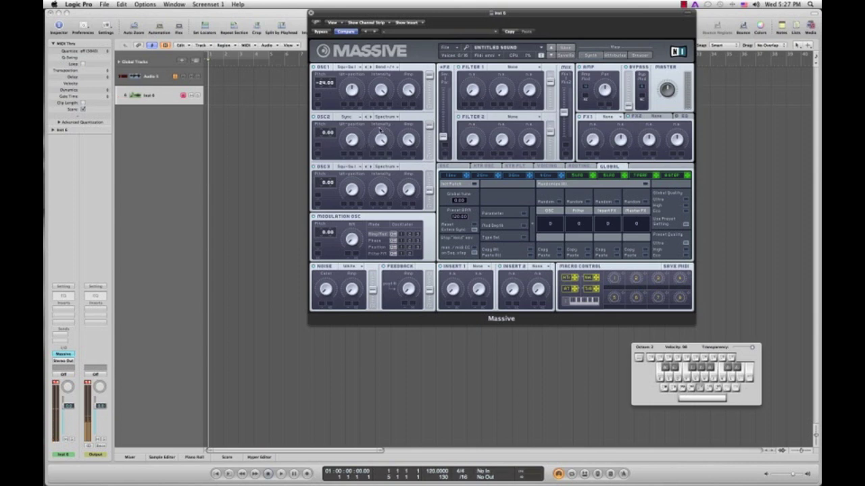
{"action": "left_click_drag", "start_coordinate": [324, 133], "coordinate": [323, 151]}
{"action": "key", "text": "f"}
Change oscillator 1's wavetable to Sin-Triangle and audition the sound
{"action": "left_click", "coordinate": [349, 68]}
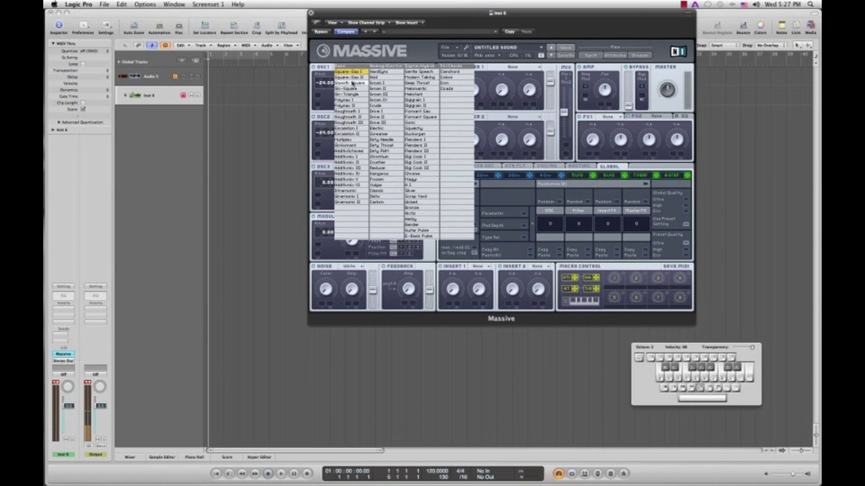
{"action": "left_click", "coordinate": [348, 94]}
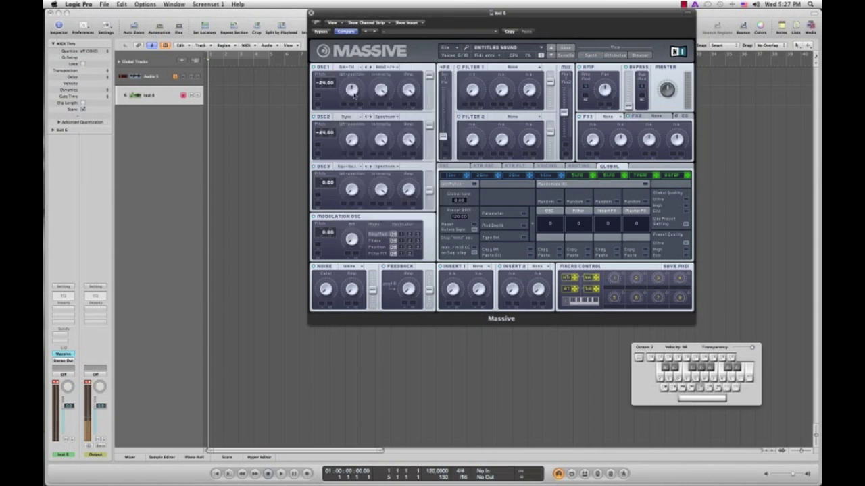
{"action": "key", "text": "f"}
{"action": "key", "text": "f"}
{"action": "key", "text": "f"}
Set oscillator 2's wavetable mode to Bend -/+ and audition the sound
{"action": "left_click", "coordinate": [382, 117]}
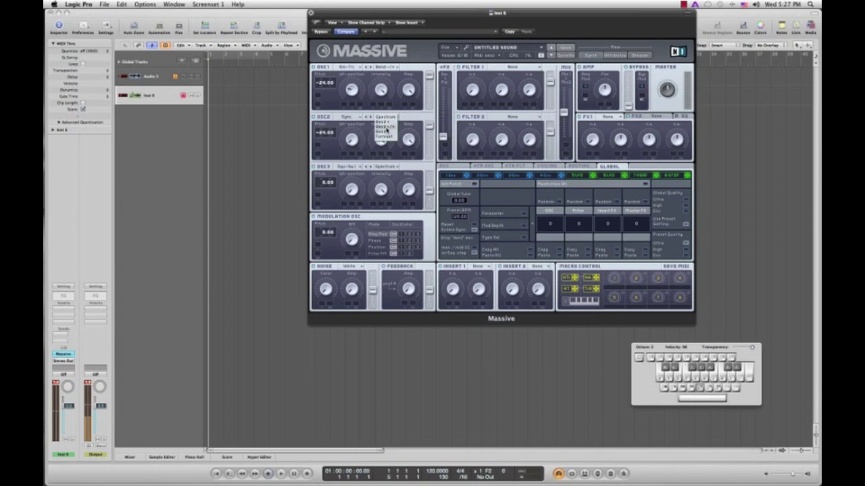
{"action": "left_click", "coordinate": [386, 127]}
{"action": "key", "text": "f"}
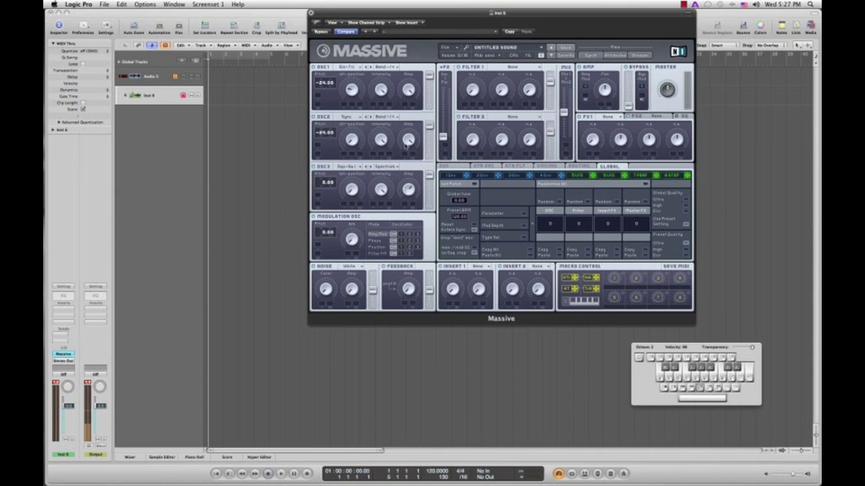
{"action": "key", "text": "f"}
Set oscillator 3 to the Digigrain II wavetable with a pitch of -12.10
{"action": "left_click", "coordinate": [352, 168]}
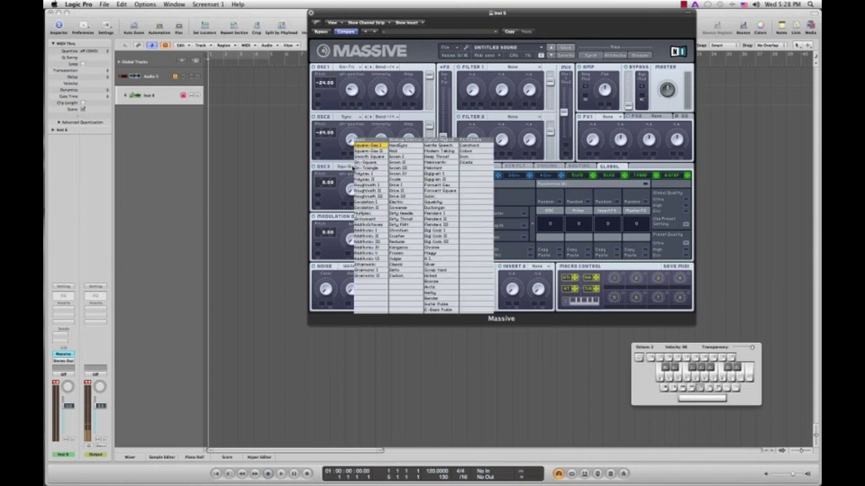
{"action": "left_click", "coordinate": [447, 179]}
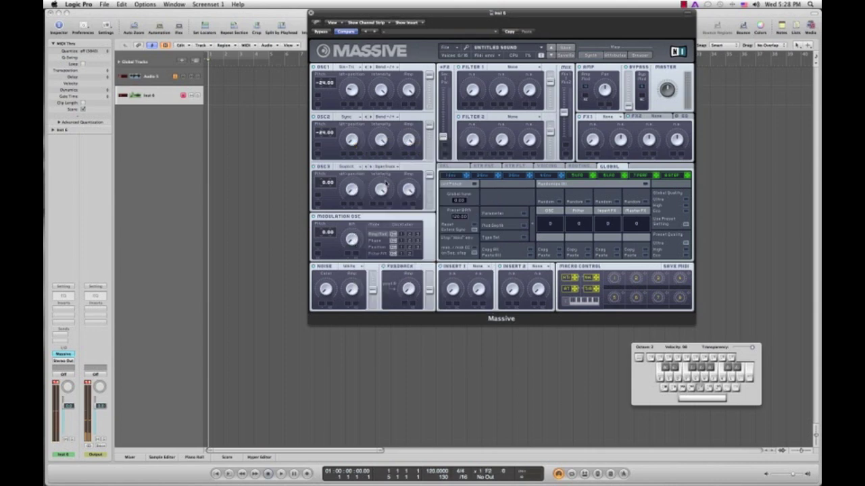
{"action": "left_click_drag", "start_coordinate": [325, 184], "coordinate": [323, 192]}
Shape envelope 4 by raising its decay level and shortening its decay time
{"action": "left_click", "coordinate": [548, 179]}
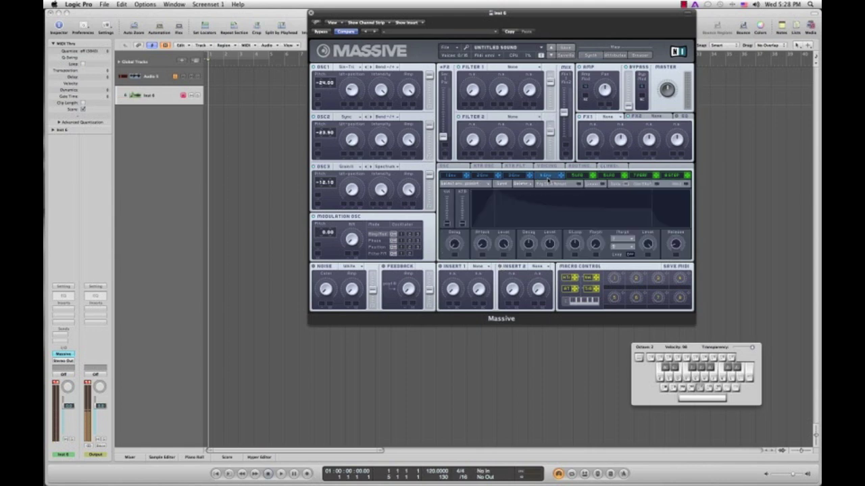
{"action": "key", "text": "f"}
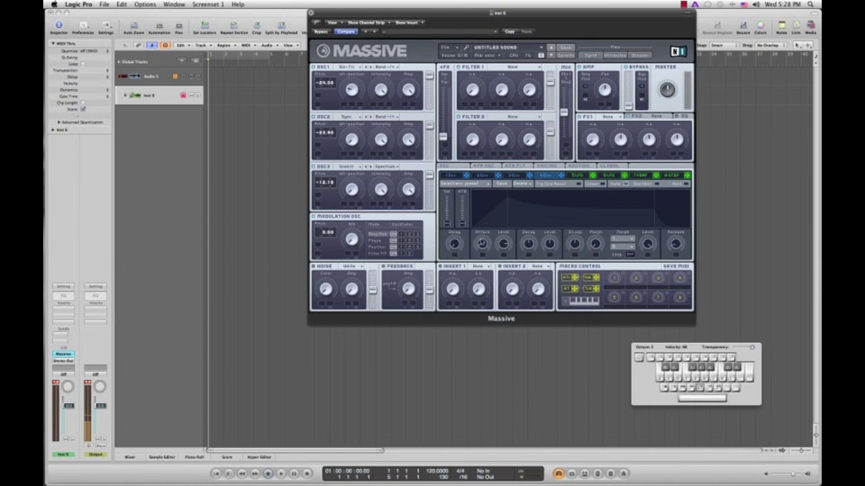
{"action": "left_click_drag", "start_coordinate": [550, 243], "coordinate": [551, 231]}
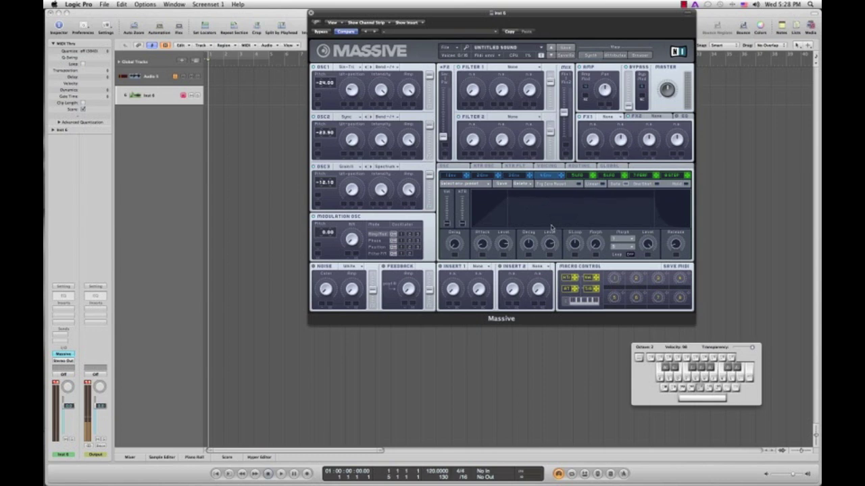
{"action": "left_click_drag", "start_coordinate": [533, 244], "coordinate": [529, 255]}
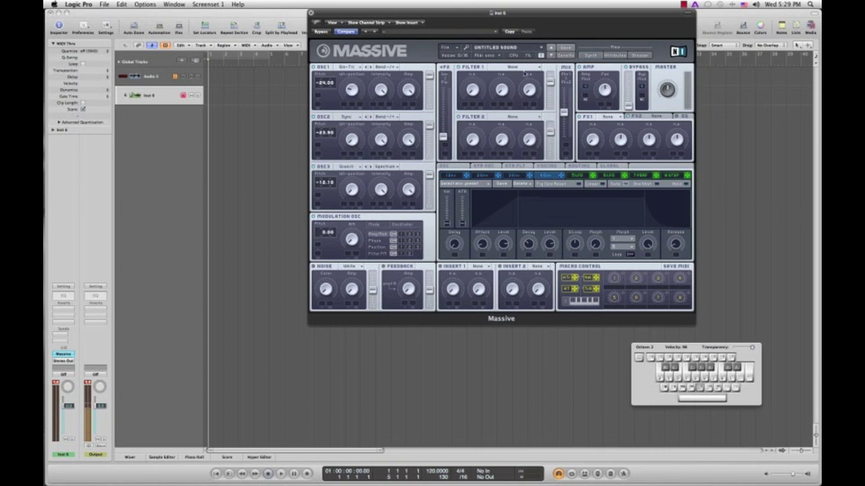
Set filter 1 to Lowpass 2 and adjust its cutoff up and back down while auditioning
{"action": "left_click", "coordinate": [535, 68]}
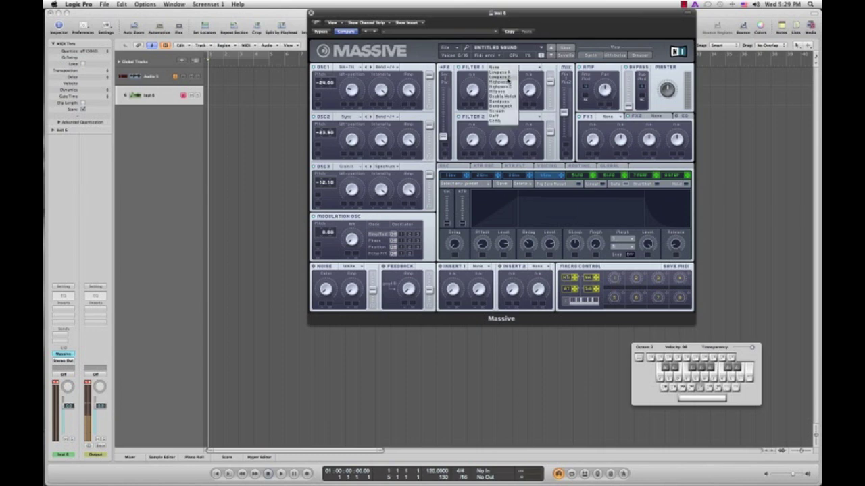
{"action": "left_click", "coordinate": [507, 78]}
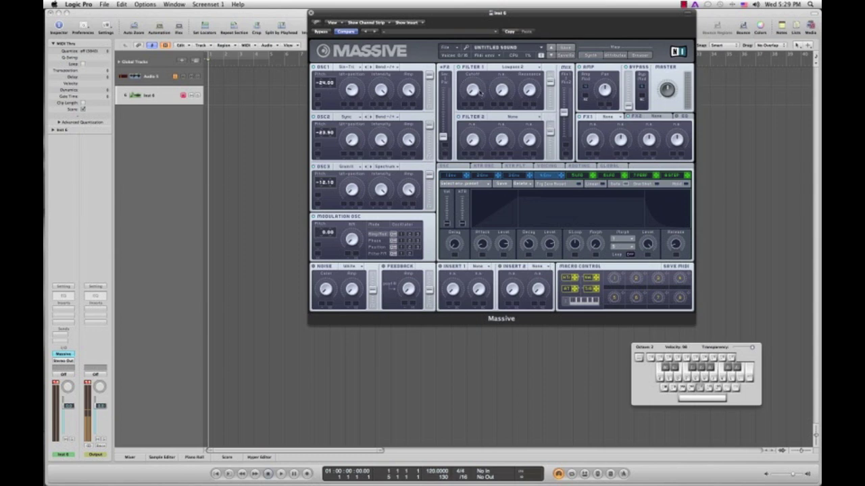
{"action": "left_click_drag", "start_coordinate": [473, 95], "coordinate": [473, 78]}
{"action": "key", "text": "f"}
{"action": "left_click_drag", "start_coordinate": [474, 75], "coordinate": [472, 93]}
Enable the modulation oscillator's Filter FM on filter 1 and set its pitch to 37.00
{"action": "left_click", "coordinate": [383, 256]}
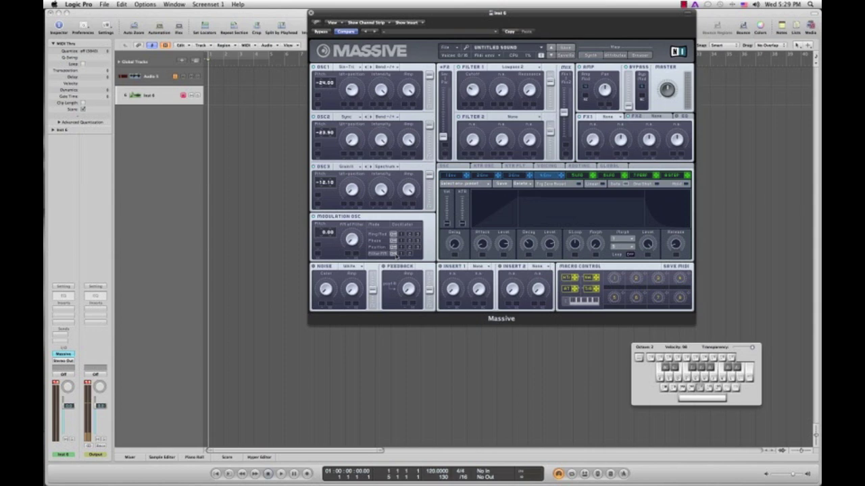
{"action": "key", "text": "f"}
{"action": "key", "text": "f"}
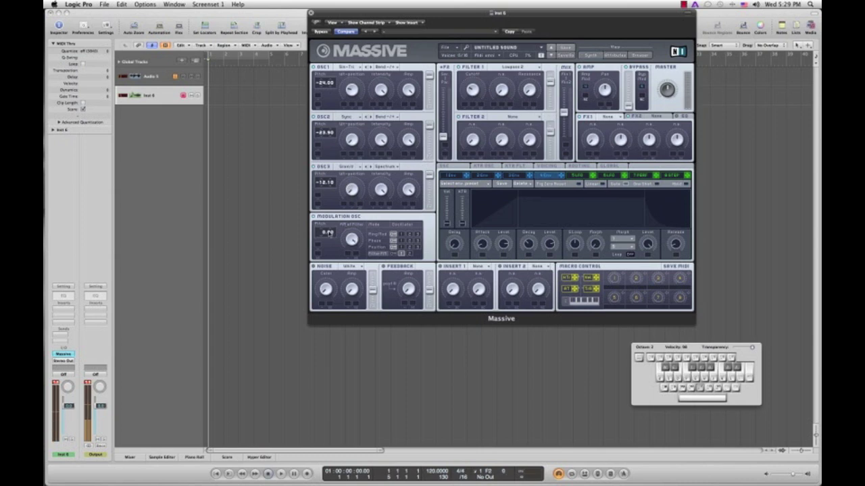
{"action": "left_click_drag", "start_coordinate": [324, 231], "coordinate": [325, 204]}
Assign LFO 6 to the modulation oscillator's filter FM amount with a wide downward range, and audition it
{"action": "left_click", "coordinate": [607, 177]}
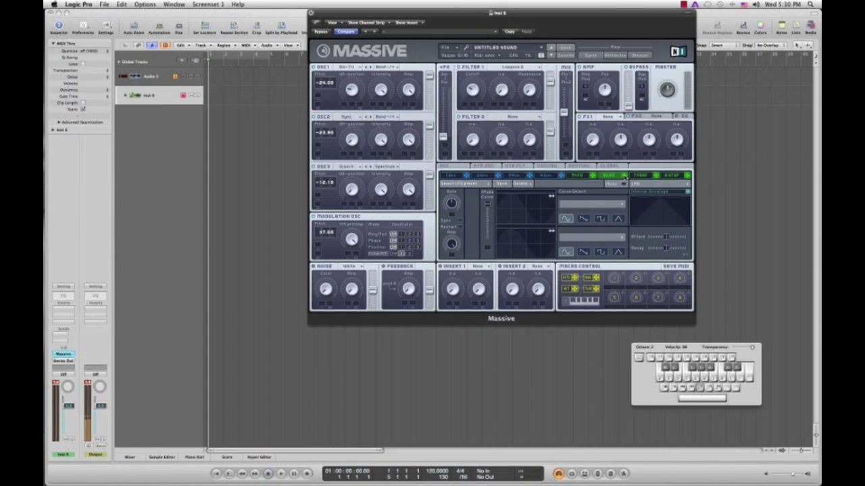
{"action": "left_click_drag", "start_coordinate": [624, 179], "coordinate": [349, 256]}
{"action": "left_click_drag", "start_coordinate": [348, 256], "coordinate": [348, 296]}
{"action": "key", "text": "f"}
Turn on tempo Sync for LFO 6's rate and audition the modulation
{"action": "left_click", "coordinate": [460, 221]}
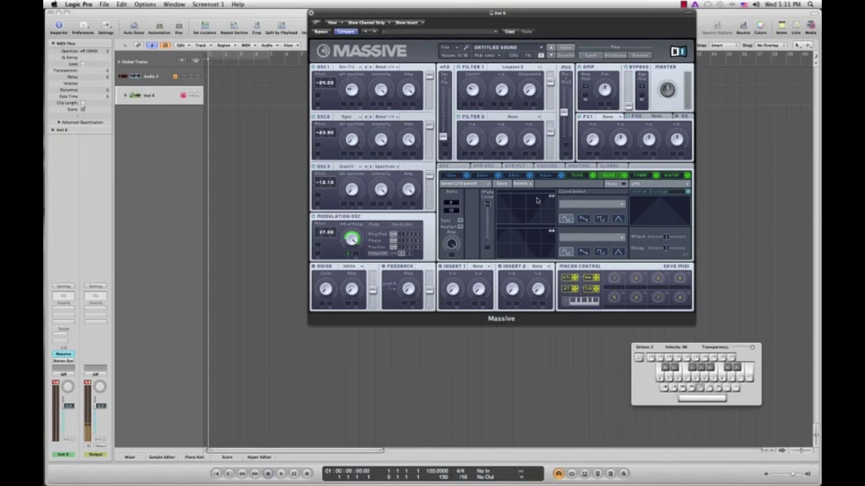
{"action": "key", "text": "f"}
{"action": "key", "text": "f"}
Set the voicing to Monophon and enable a slight unison spread on the wavetable position
{"action": "left_click", "coordinate": [547, 167]}
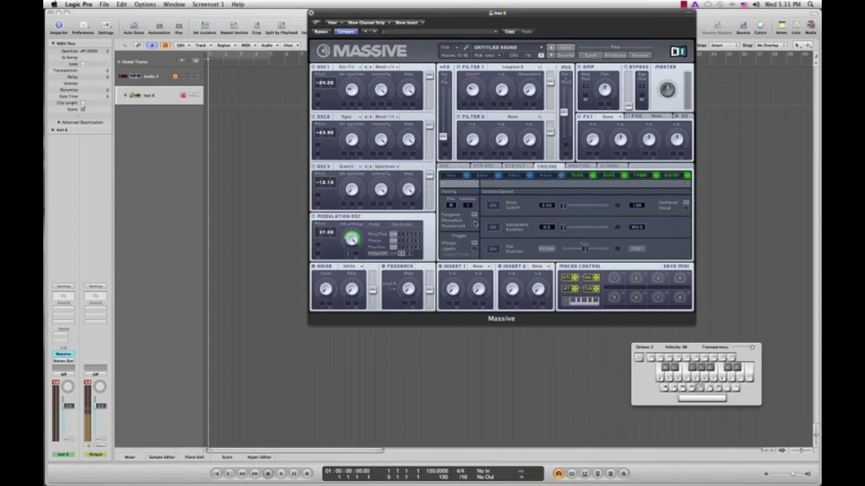
{"action": "left_click", "coordinate": [475, 221]}
{"action": "left_click", "coordinate": [492, 227]}
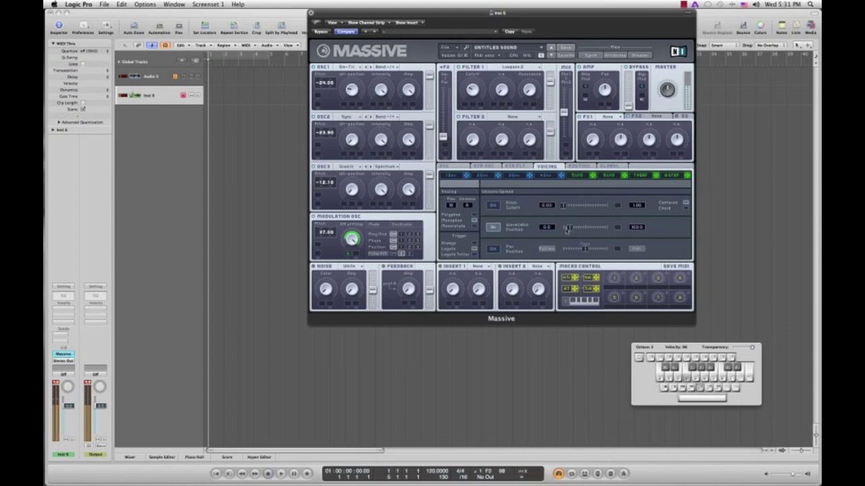
{"action": "key", "text": "f"}
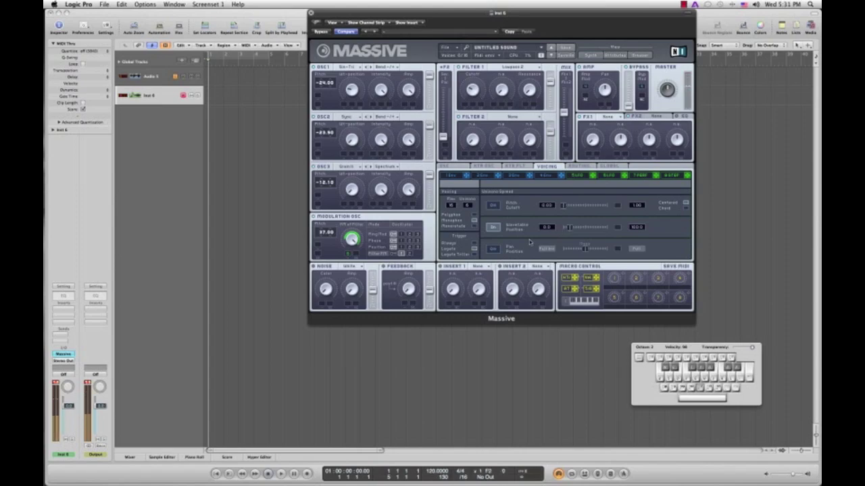
Enable the unison pan position spread, audition it near maximum, and return it to about the middle
{"action": "left_click", "coordinate": [493, 250]}
{"action": "key", "text": "f"}
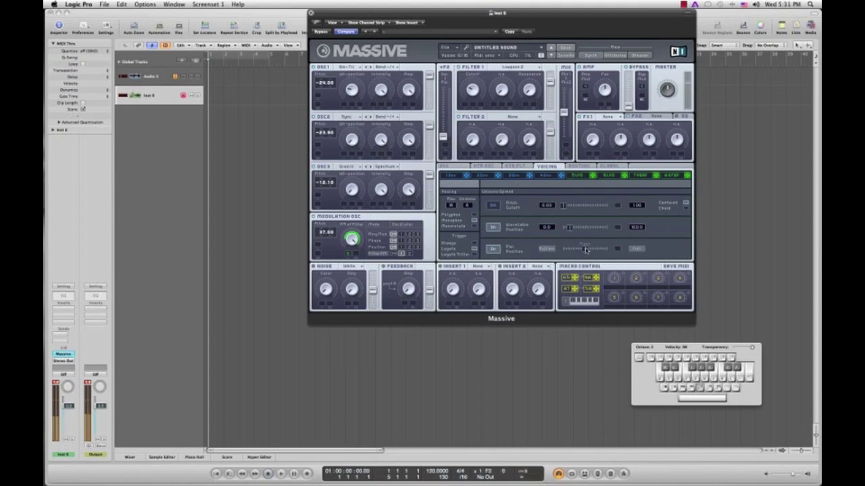
{"action": "key", "text": "f"}
{"action": "left_click_drag", "start_coordinate": [585, 249], "coordinate": [609, 250]}
{"action": "key", "text": "f"}
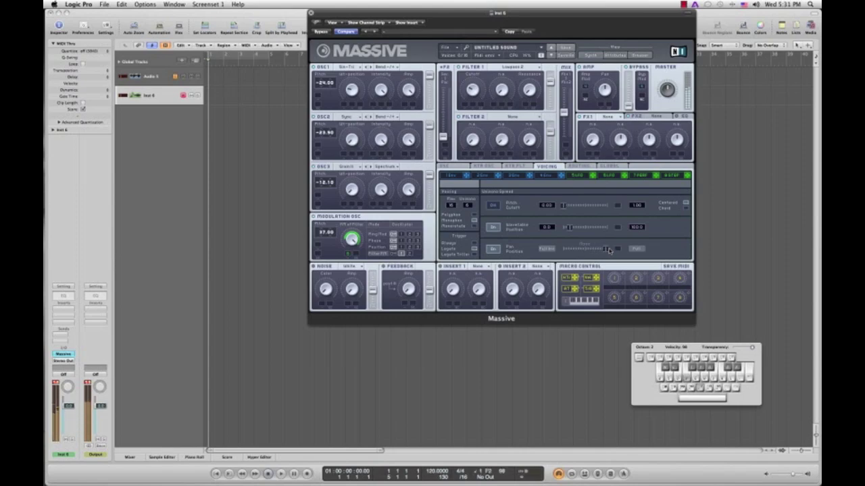
{"action": "left_click_drag", "start_coordinate": [608, 250], "coordinate": [587, 250]}
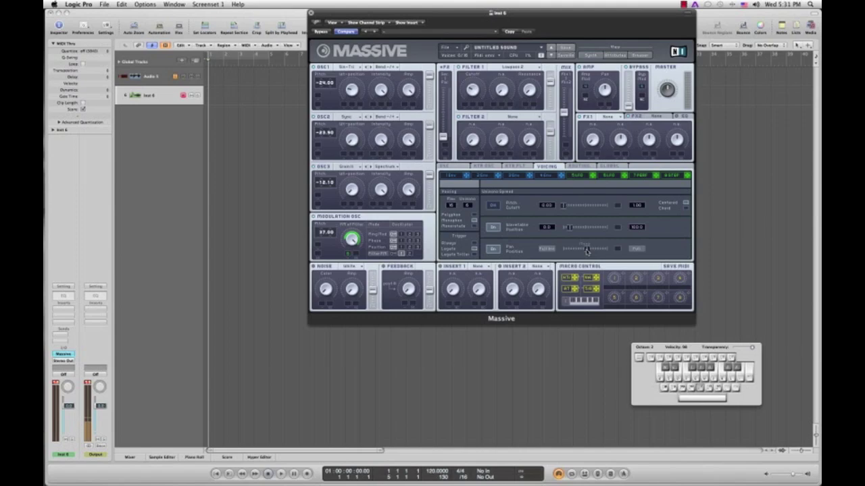
{"action": "key", "text": "f"}
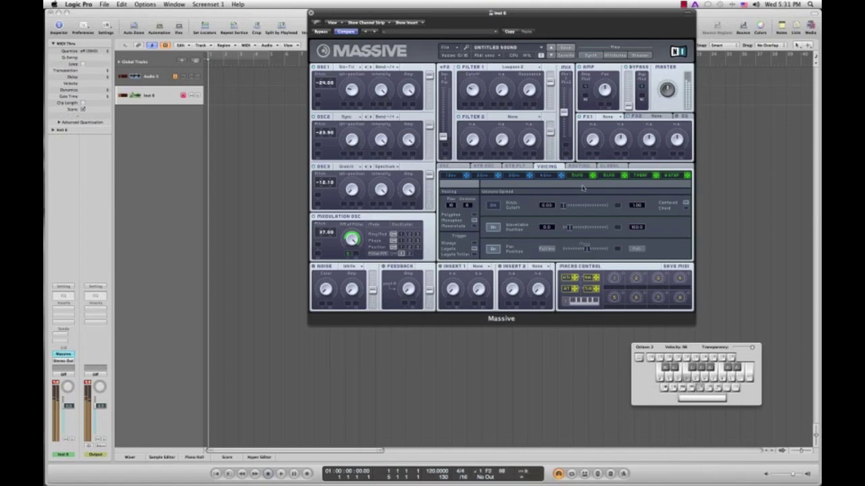
Set the FX1 effect to Small Reverb
{"action": "left_click", "coordinate": [620, 117]}
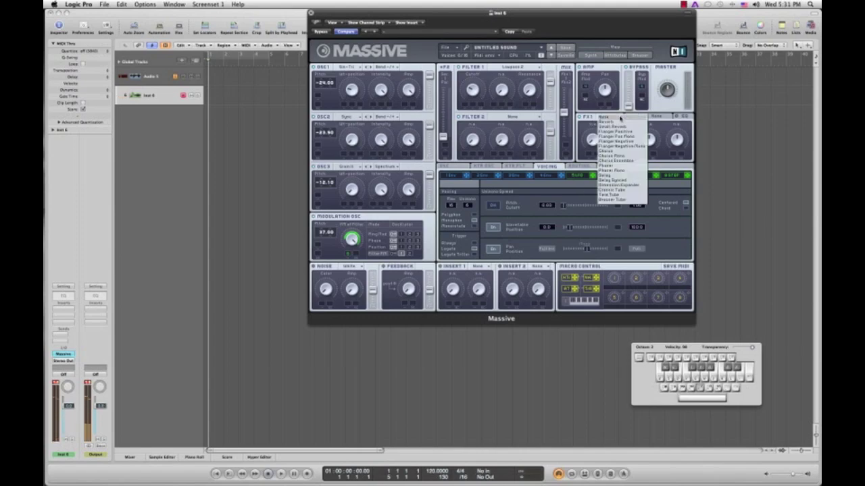
{"action": "left_click", "coordinate": [621, 127]}
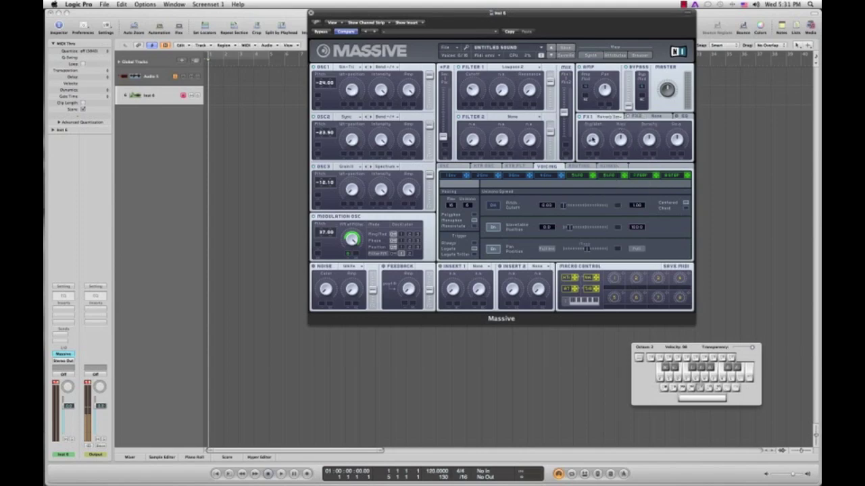